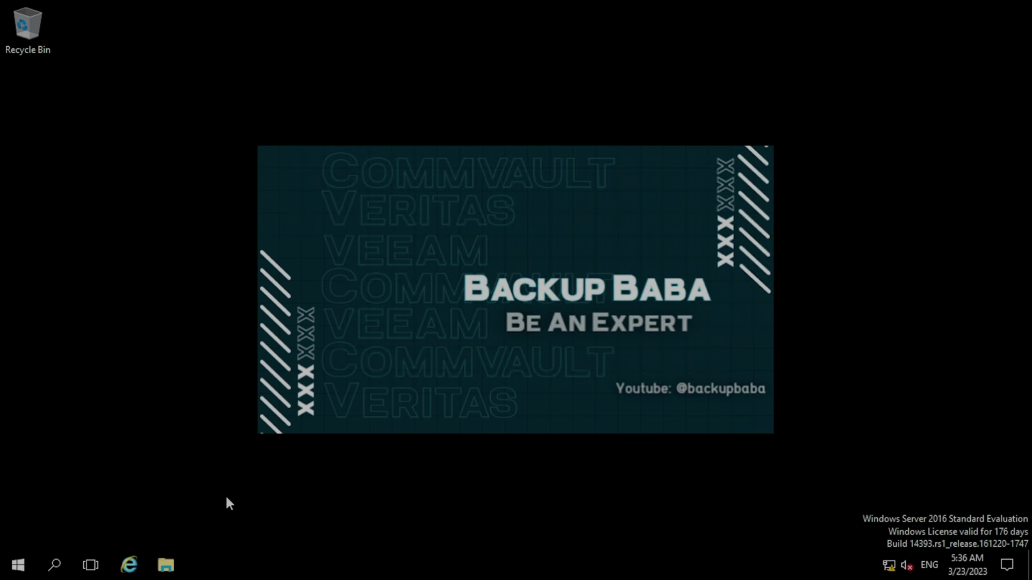
# Step: Browse in File Explorer to the WinX64 folder on Software Folder (E:)
pyautogui.click(166, 564)
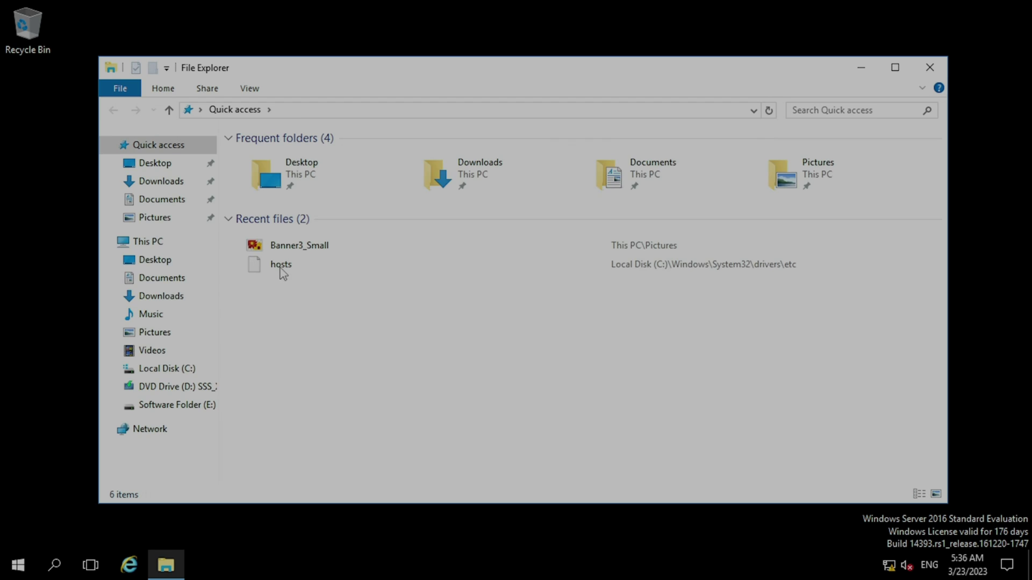
pyautogui.click(146, 242)
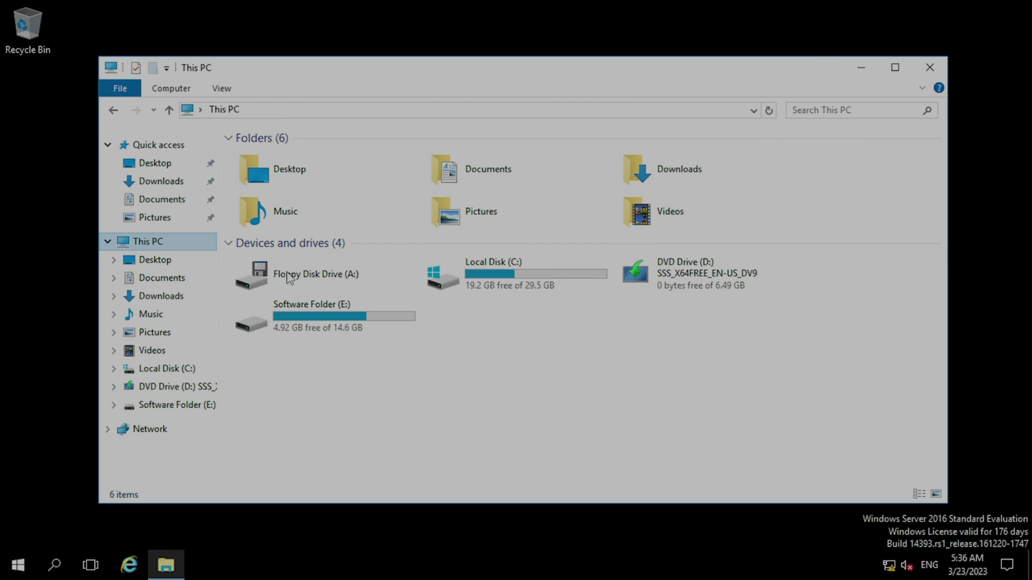
pyautogui.doubleClick(355, 319)
pyautogui.doubleClick(301, 155)
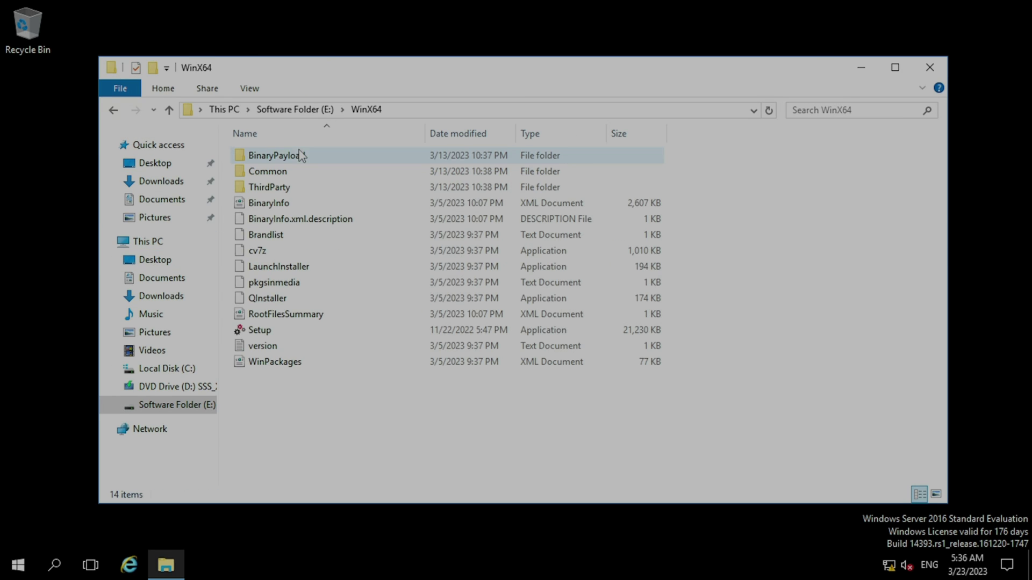
# Step: Run Setup as administrator and close the File Explorer window
pyautogui.click(264, 331)
pyautogui.rightClick(267, 332)
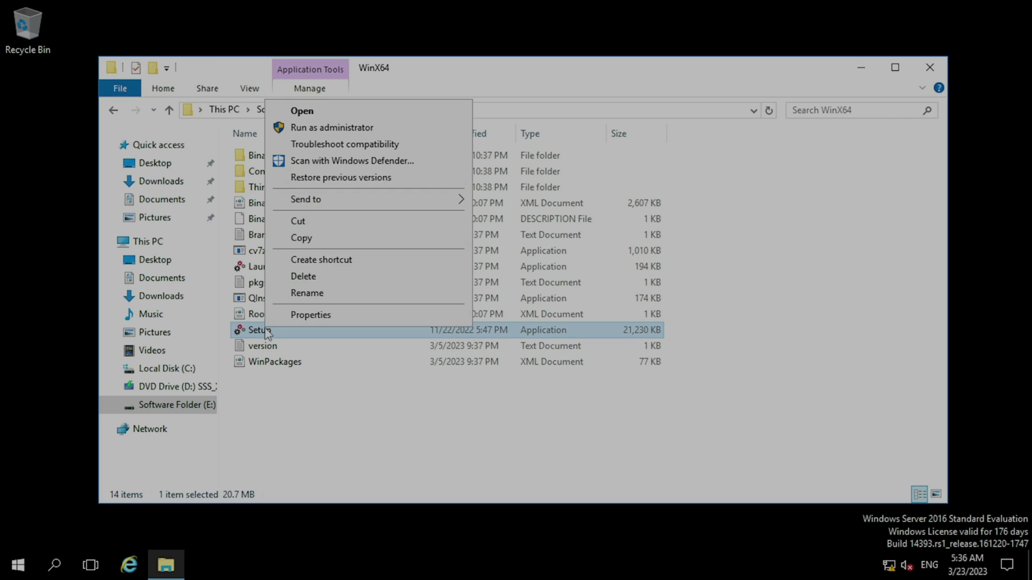
pyautogui.click(398, 130)
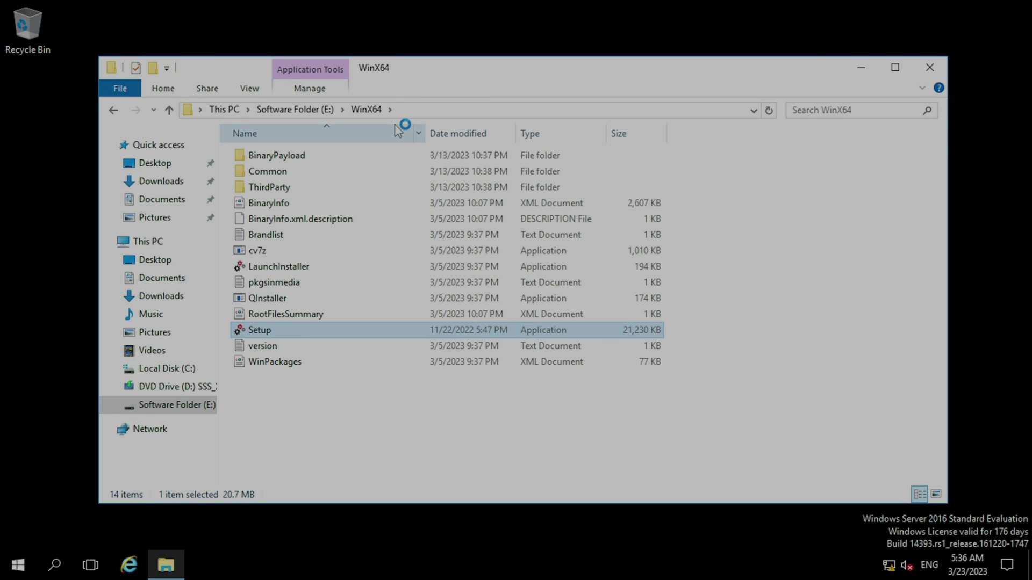
pyautogui.click(928, 67)
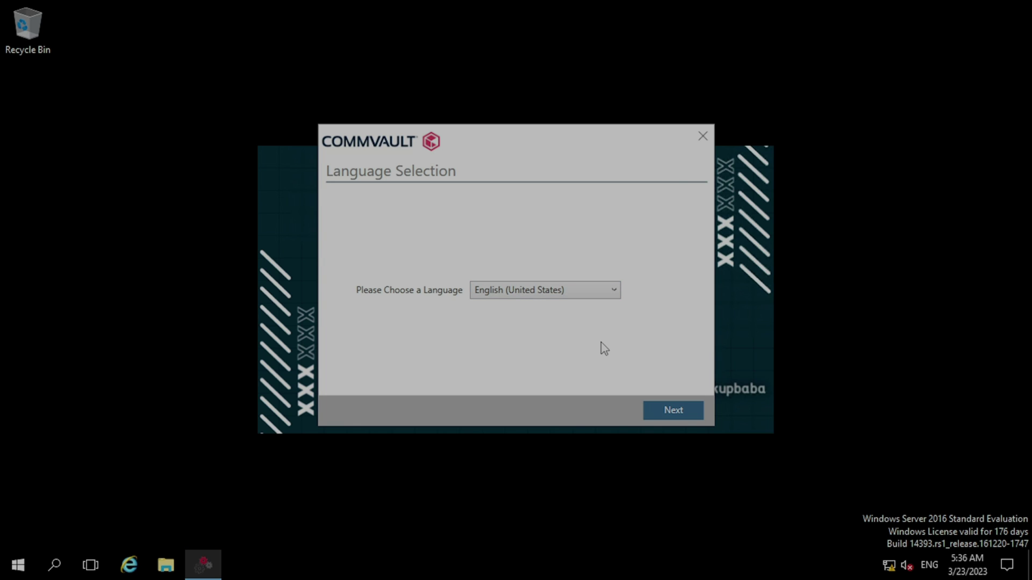
# Step: Keep English (United States), accept the license, install on this computer, and join an existing CommCell
pyautogui.click(691, 409)
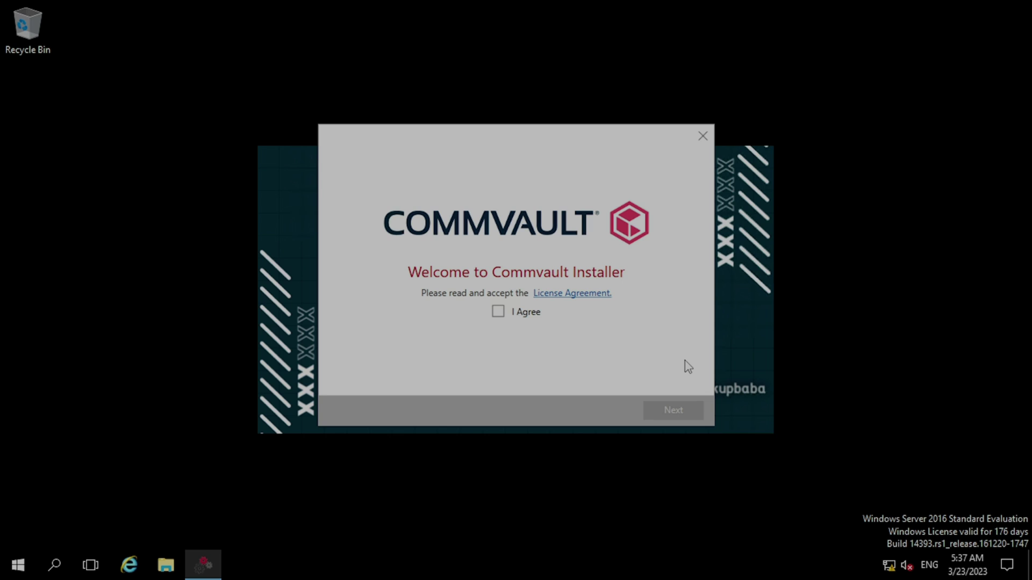
pyautogui.click(498, 313)
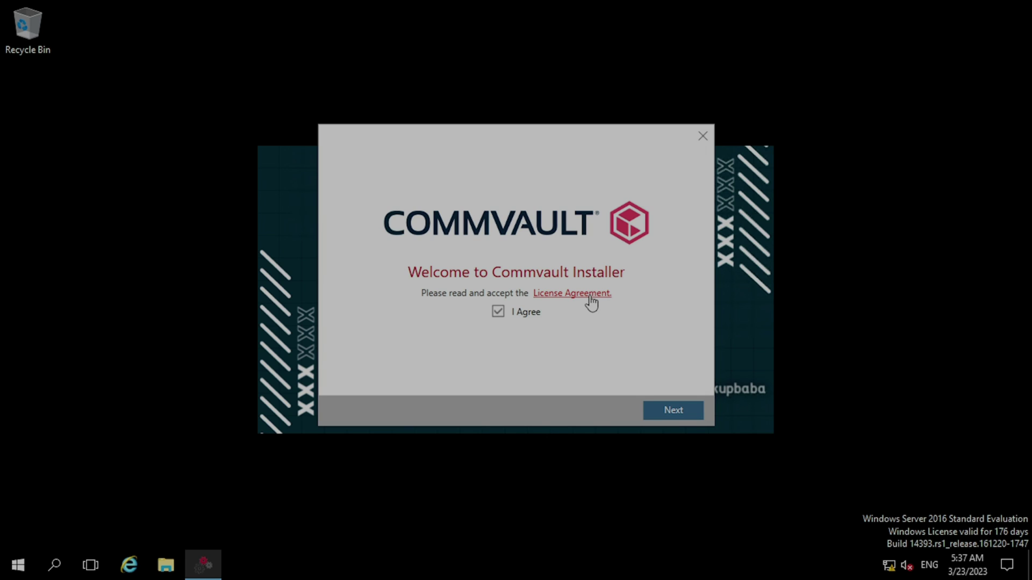
pyautogui.click(680, 412)
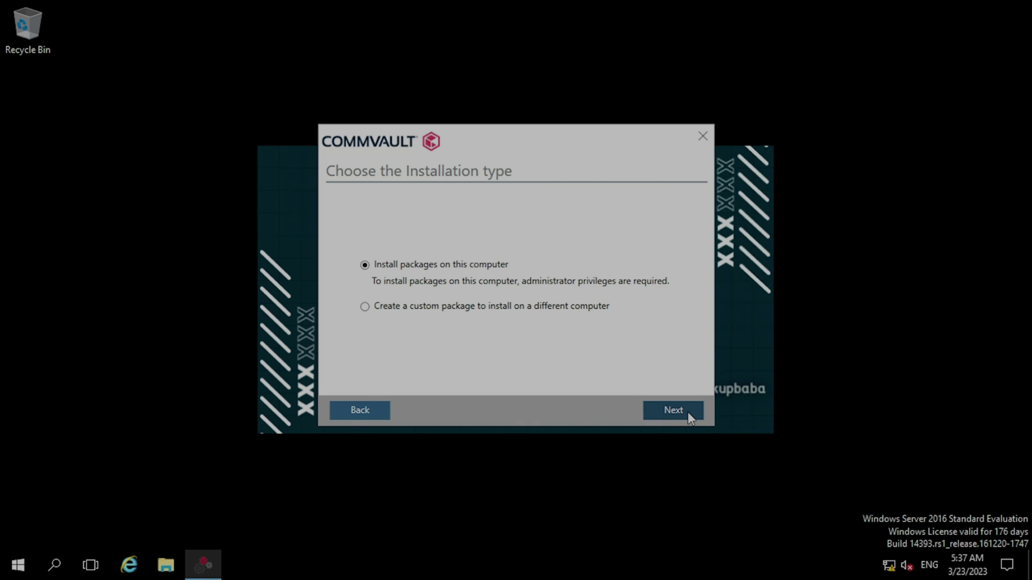
pyautogui.click(690, 419)
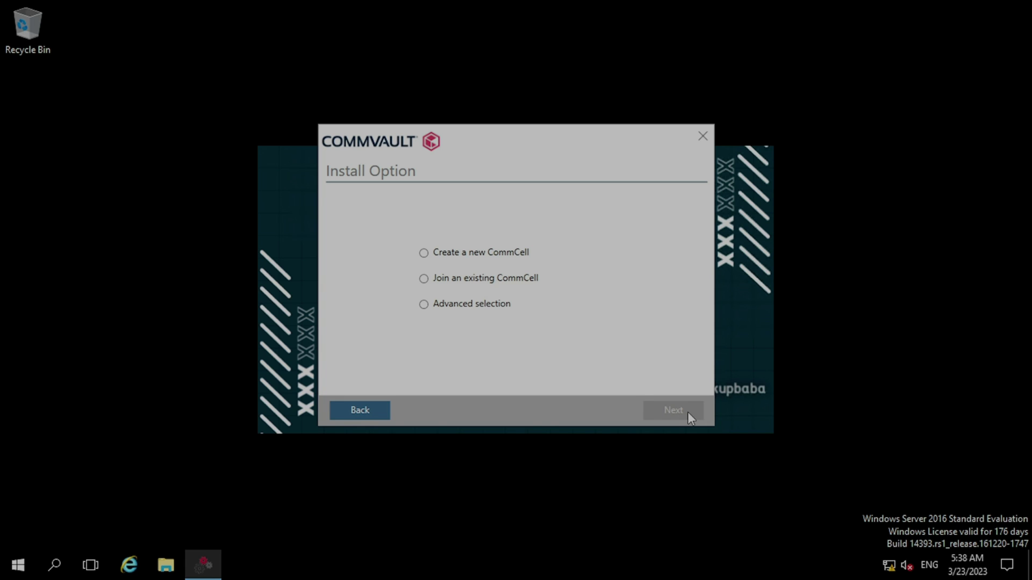
pyautogui.click(485, 285)
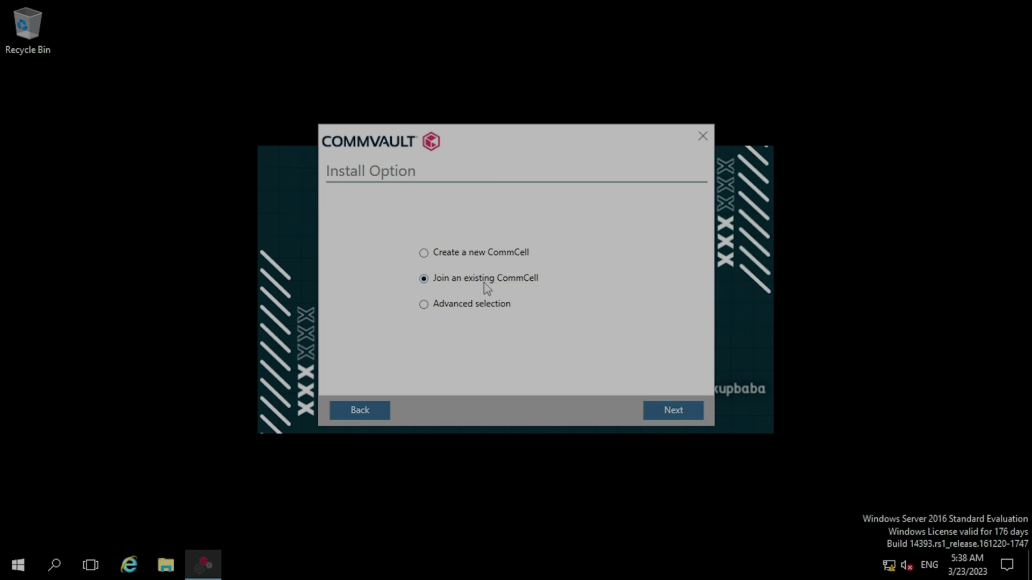
pyautogui.click(684, 414)
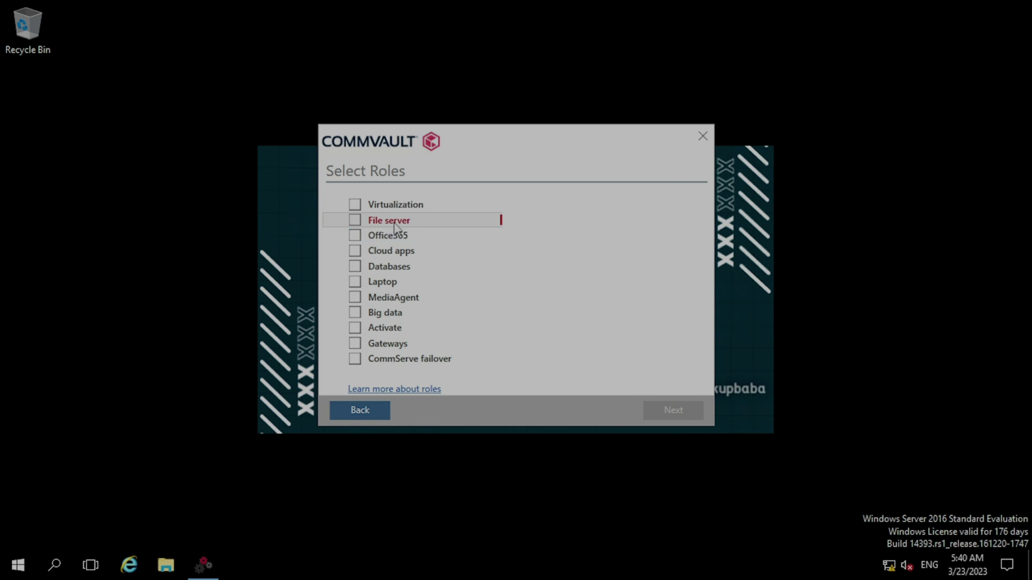
# Step: Choose the File server role, keep C:\Program Files\Commvault\ContentStore, review the summary, and start installing
pyautogui.click(355, 221)
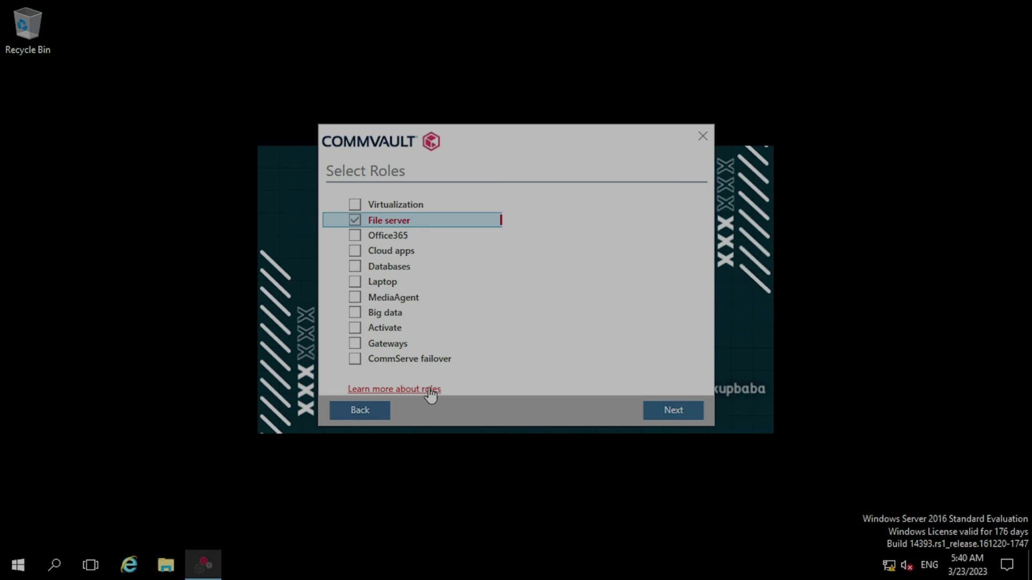
pyautogui.click(681, 410)
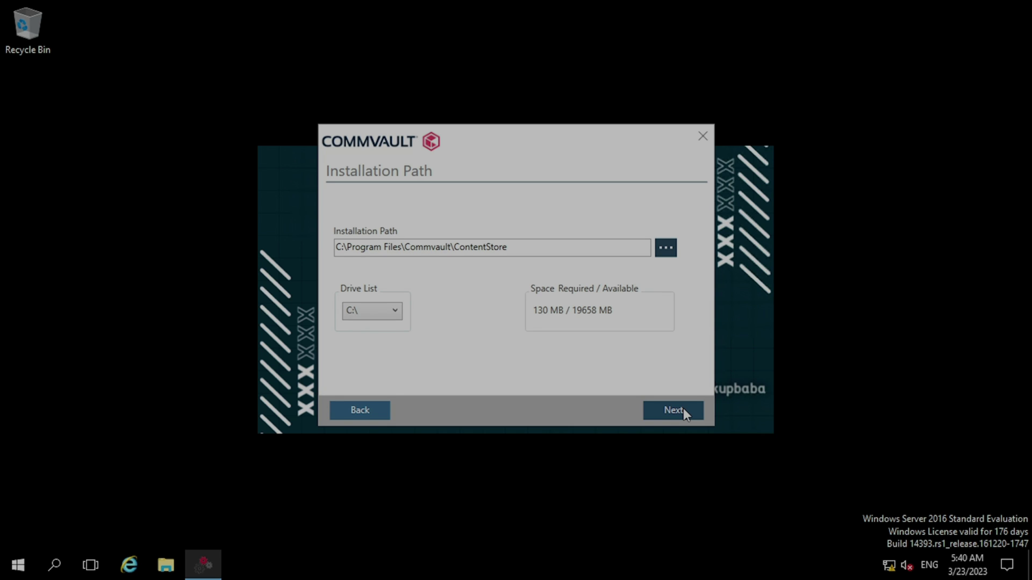
pyautogui.click(682, 408)
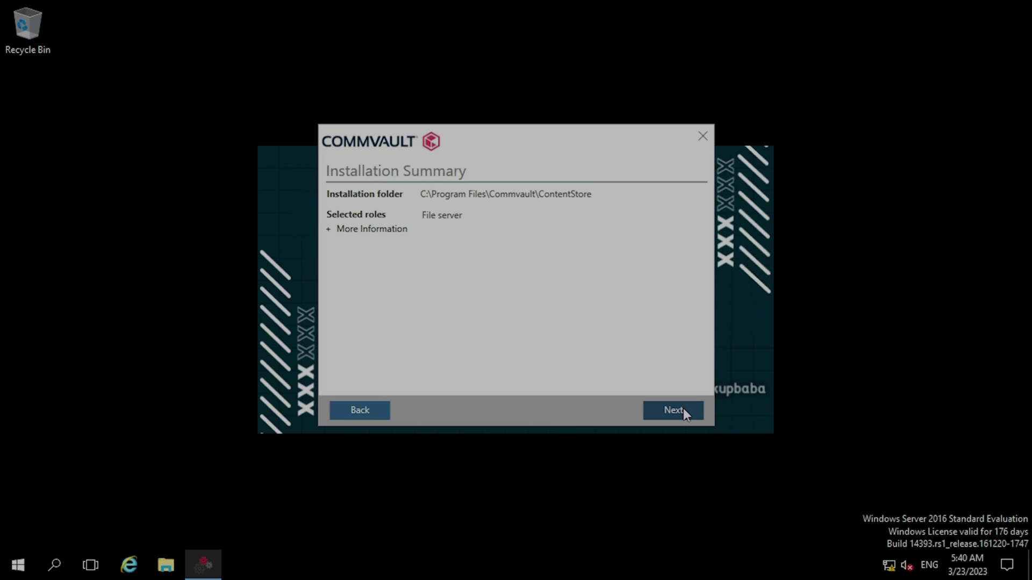
pyautogui.click(344, 234)
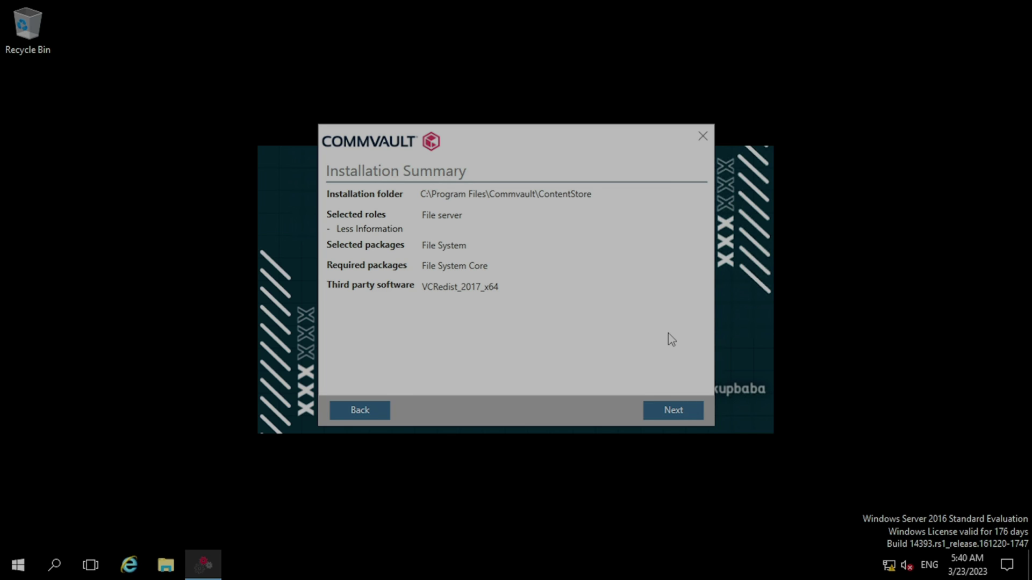
pyautogui.click(688, 410)
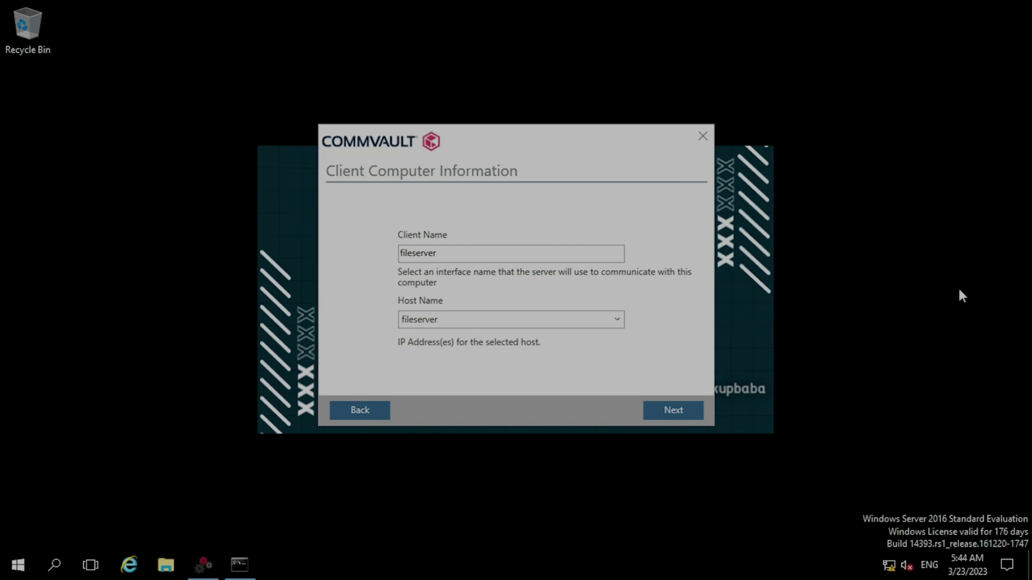
# Step: Keep fileserver as Client Name and Host Name and continue to Server Information
pyautogui.click(692, 411)
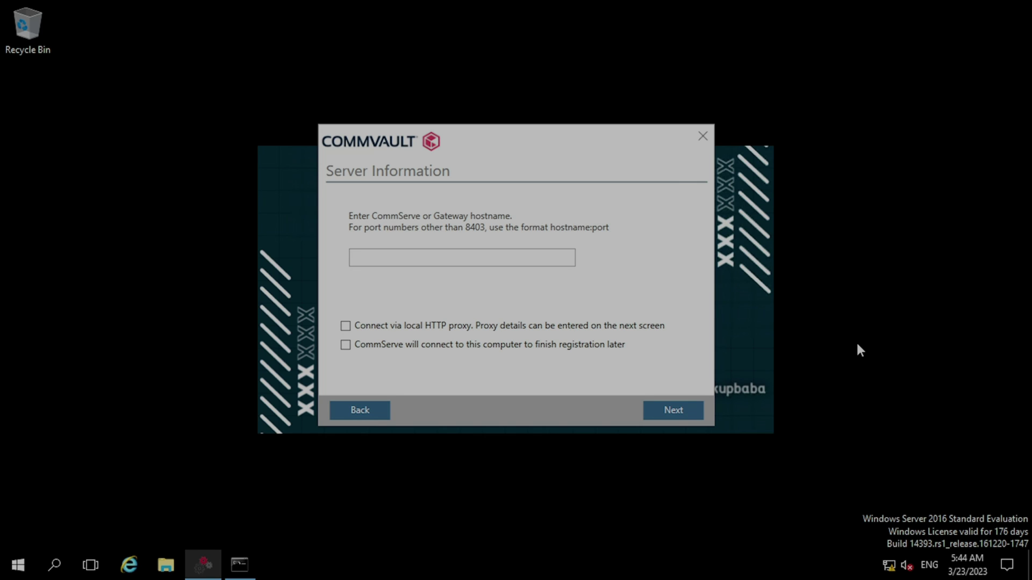
pyautogui.click(3, 575)
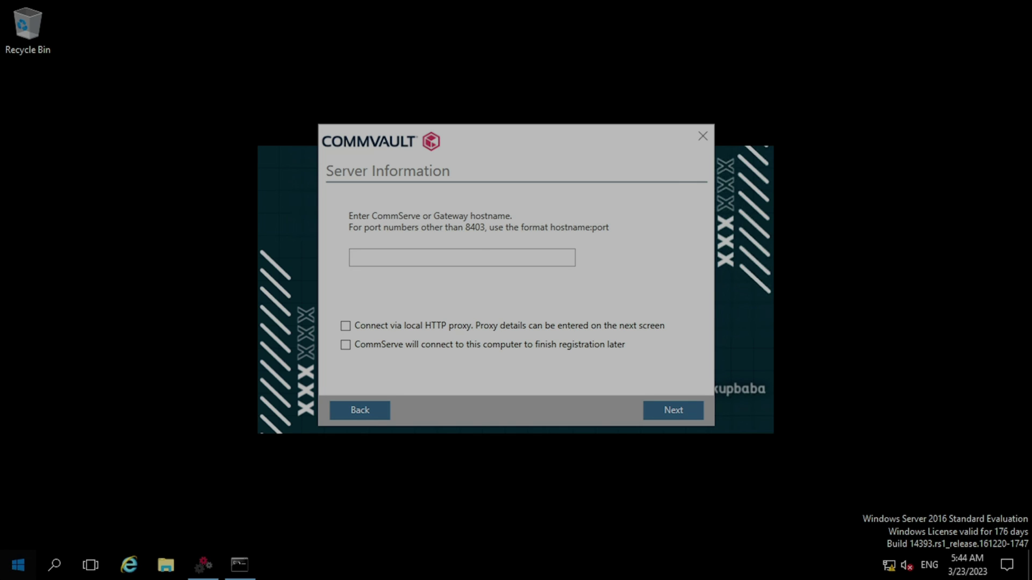
pyautogui.click(2, 575)
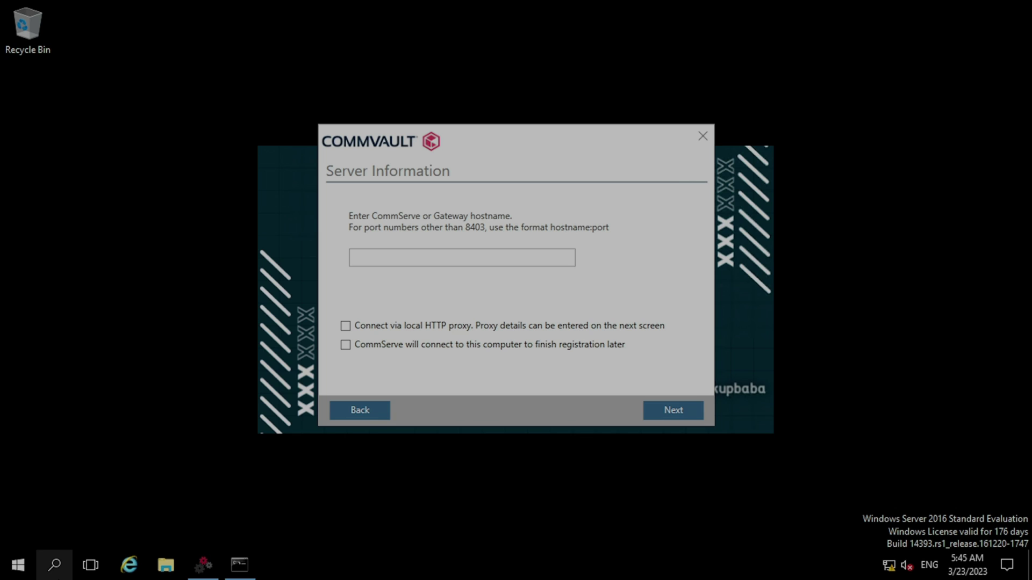
# Step: Run ping agni in Command Prompt to confirm the CommServe host replies
pyautogui.click(54, 565)
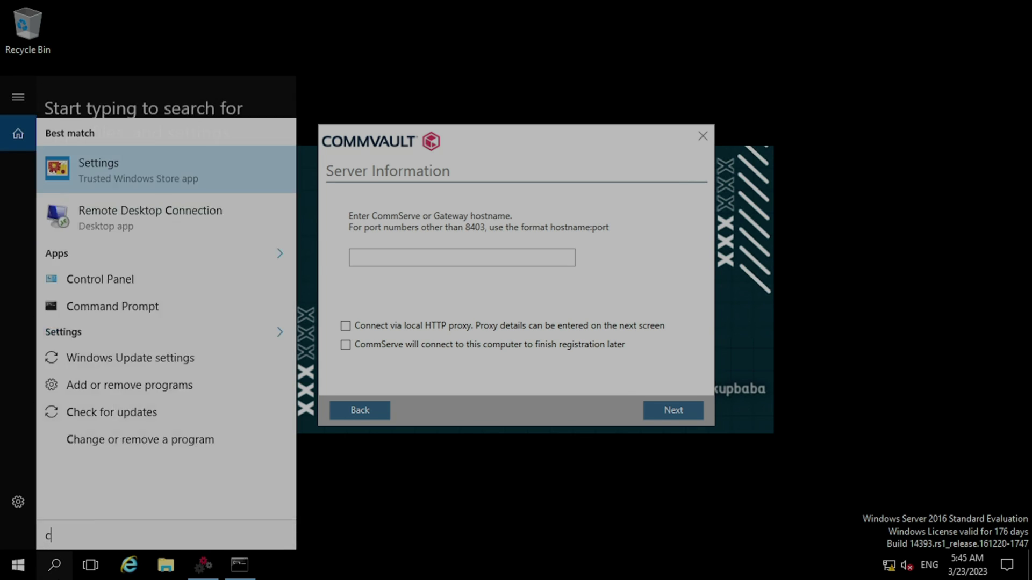
pyautogui.write('cmd')
pyautogui.press('Return')
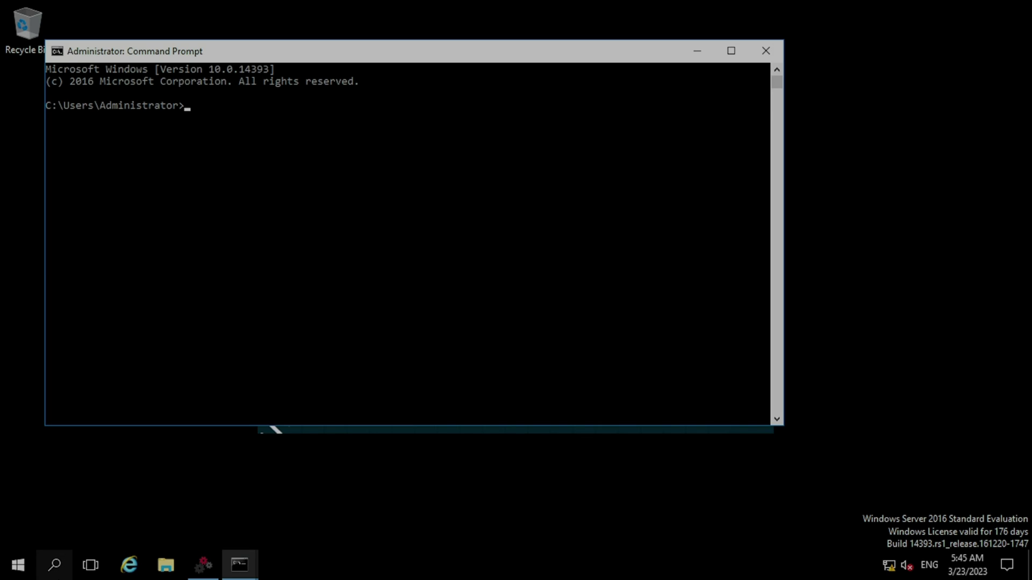
pyautogui.write('ping agni')
pyautogui.press('Return')
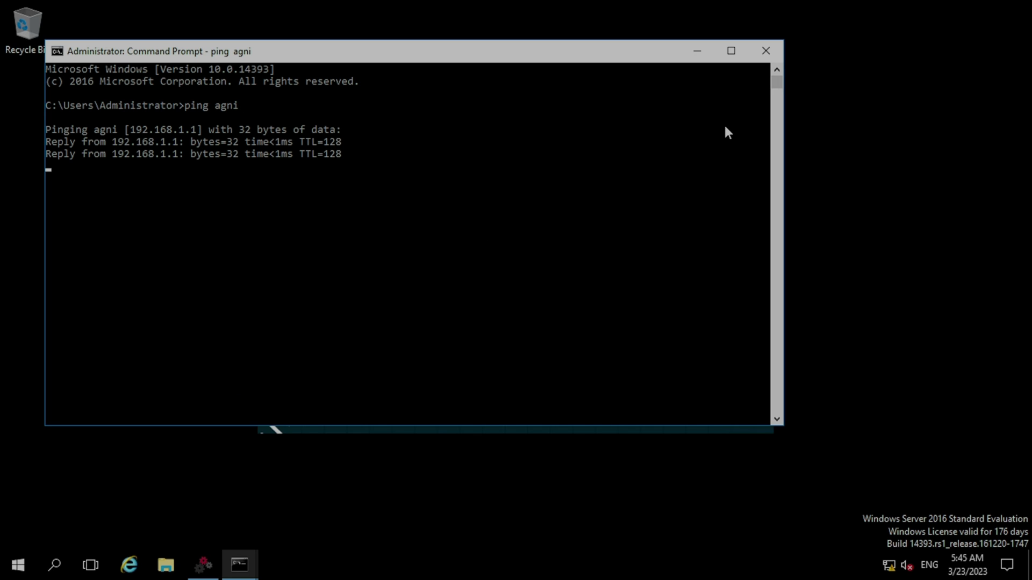
pyautogui.click(698, 52)
pyautogui.click(450, 258)
# Step: Register with CommServe agni using the admin credentials and accept default additional configuration
pyautogui.write('agni')
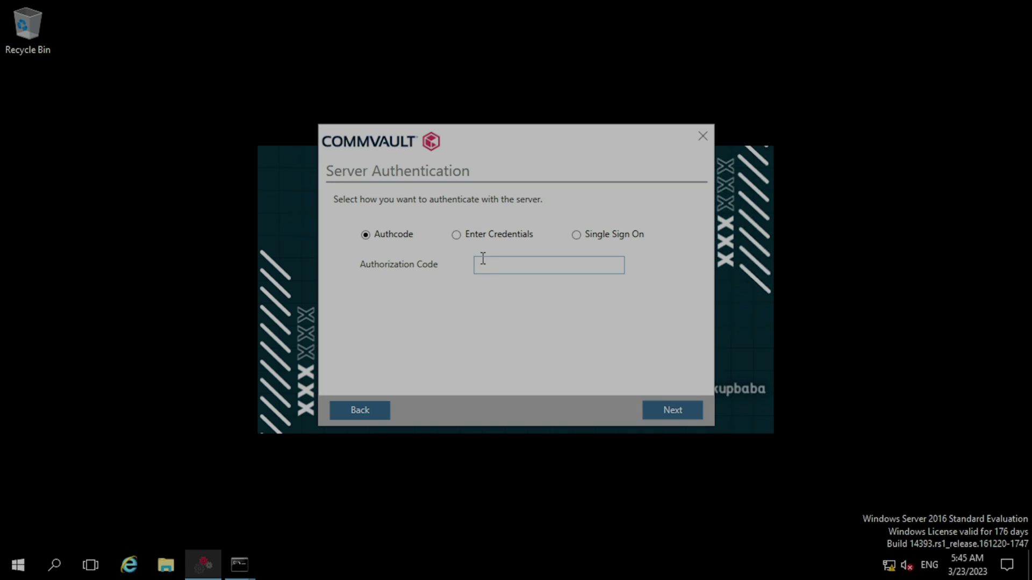
pyautogui.click(482, 240)
pyautogui.click(508, 264)
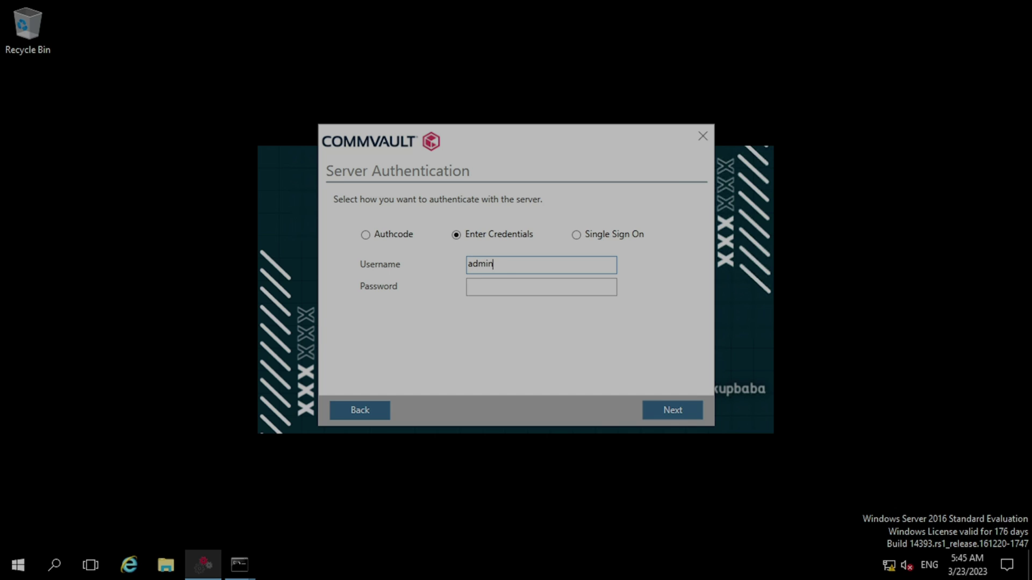
pyautogui.press('Tab')
pyautogui.click(686, 409)
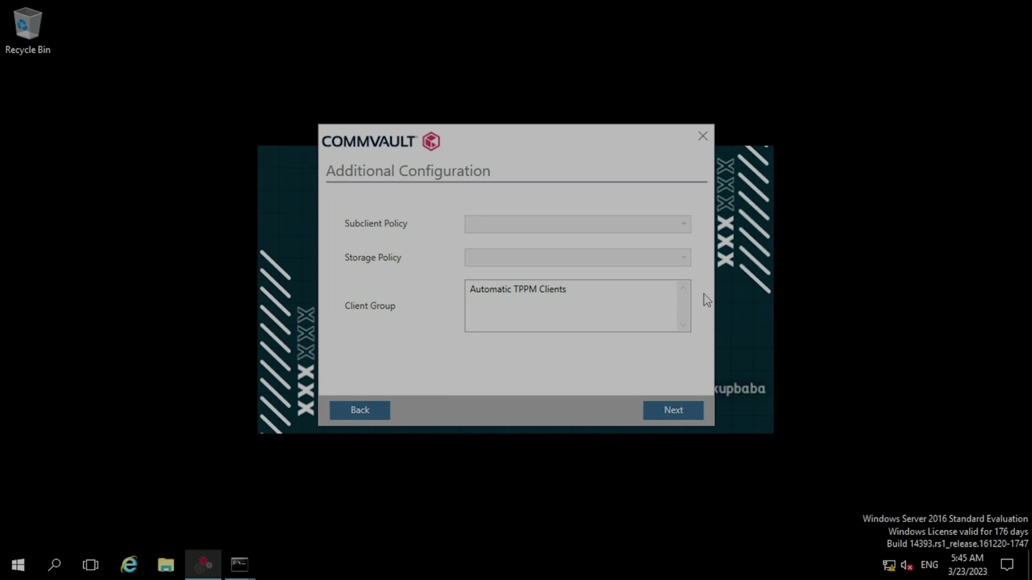
pyautogui.click(694, 414)
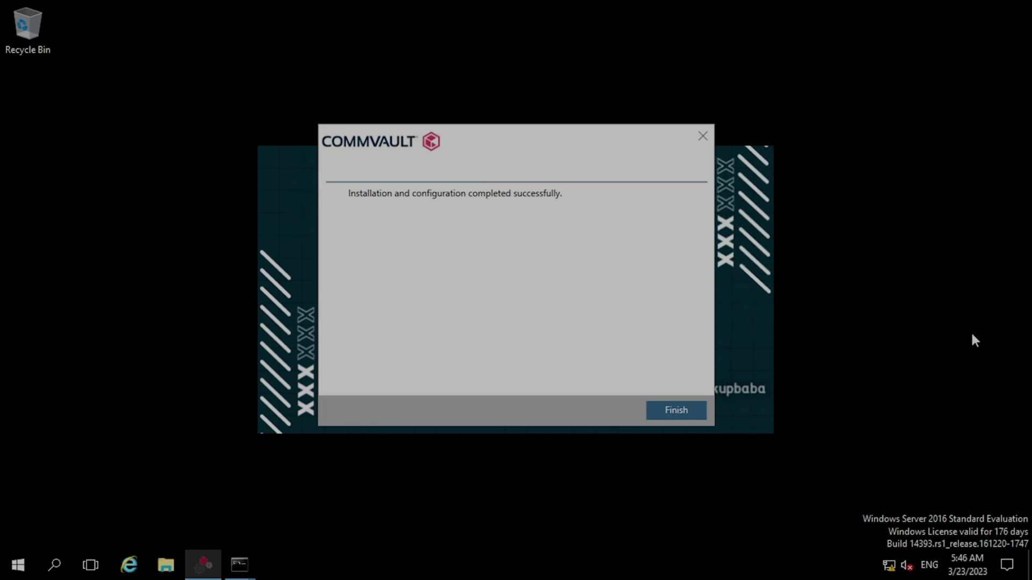
# Step: Finish and close the installer once installation and configuration complete successfully
pyautogui.click(676, 411)
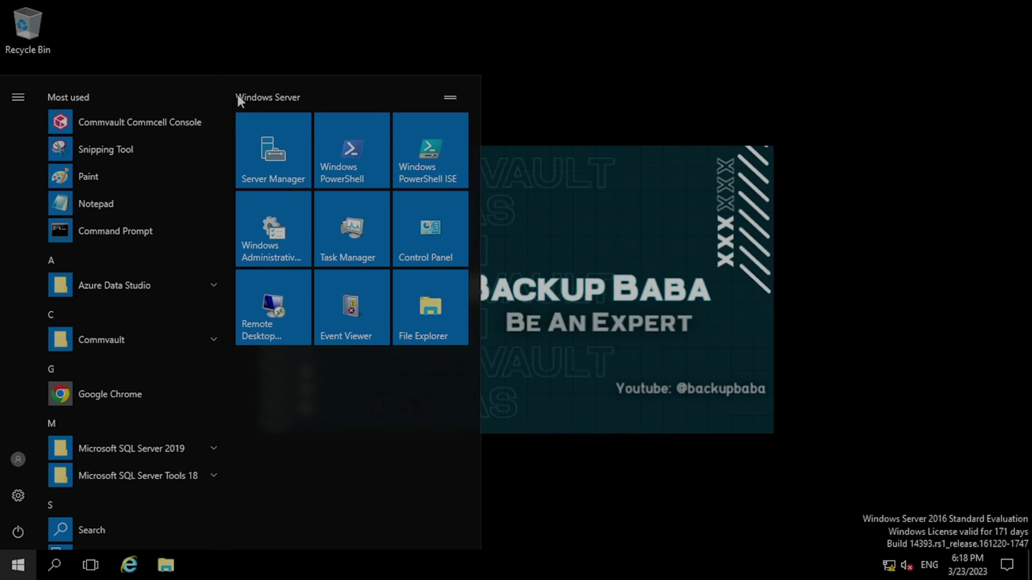
# Step: Launch the CommCell Console and log in to CommCell agni as admin with the password
pyautogui.click(116, 128)
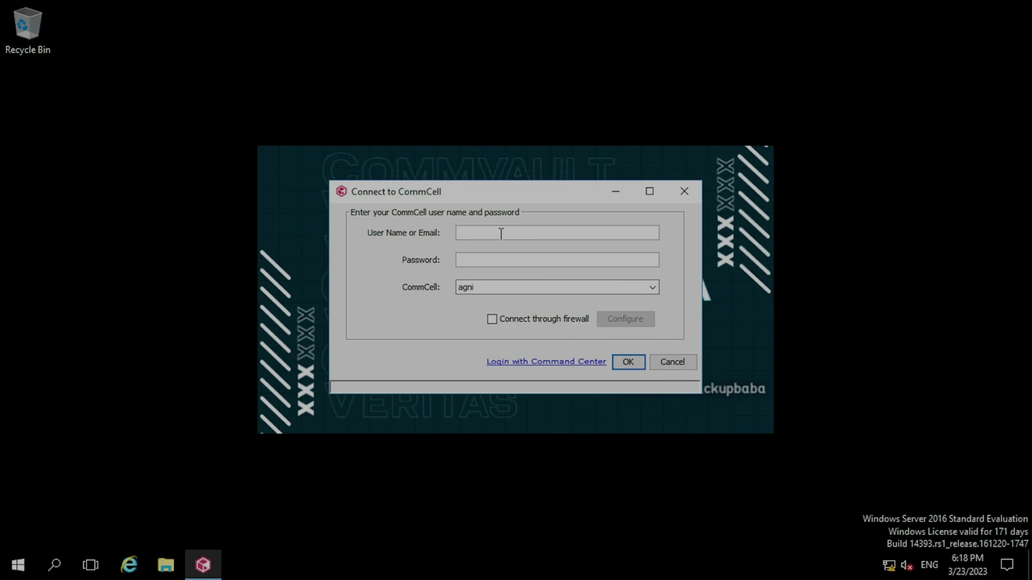
pyautogui.write('admin')
pyautogui.press('Tab')
pyautogui.write('**********')
pyautogui.click(555, 293)
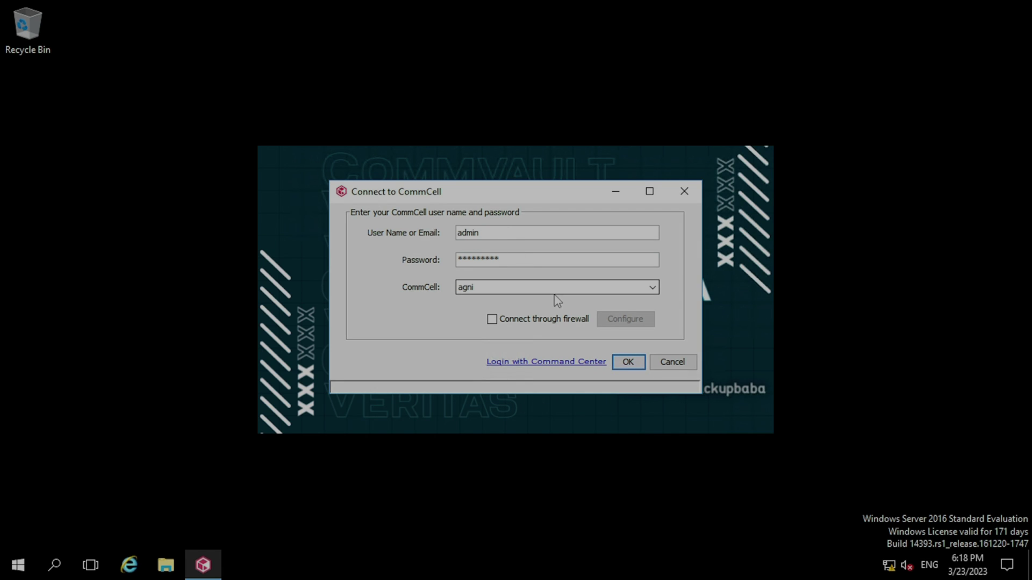
pyautogui.click(520, 261)
pyautogui.click(628, 361)
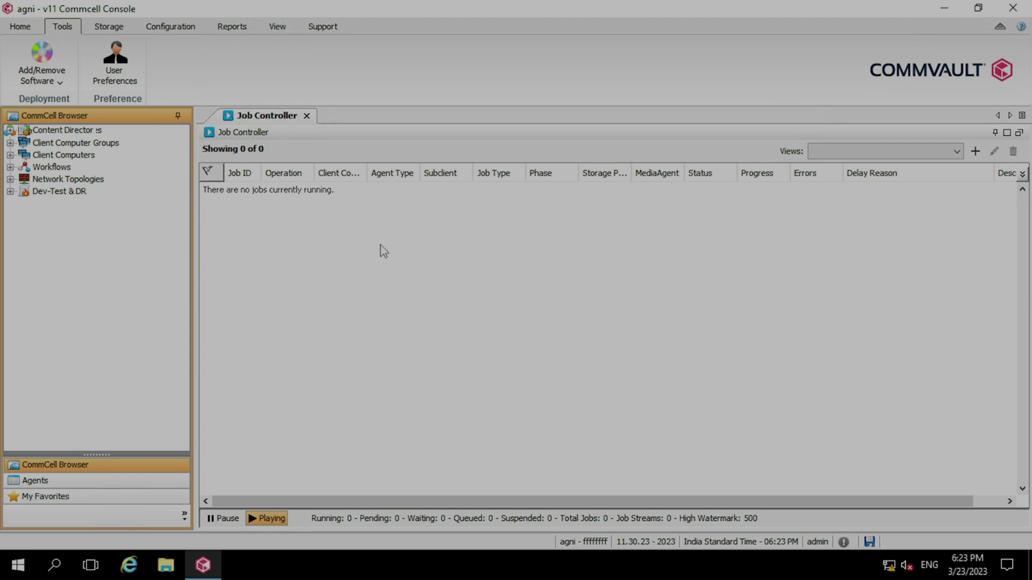
# Step: Open Client Computers in the CommCell Browser to list agni and fileserver
pyautogui.doubleClick(61, 155)
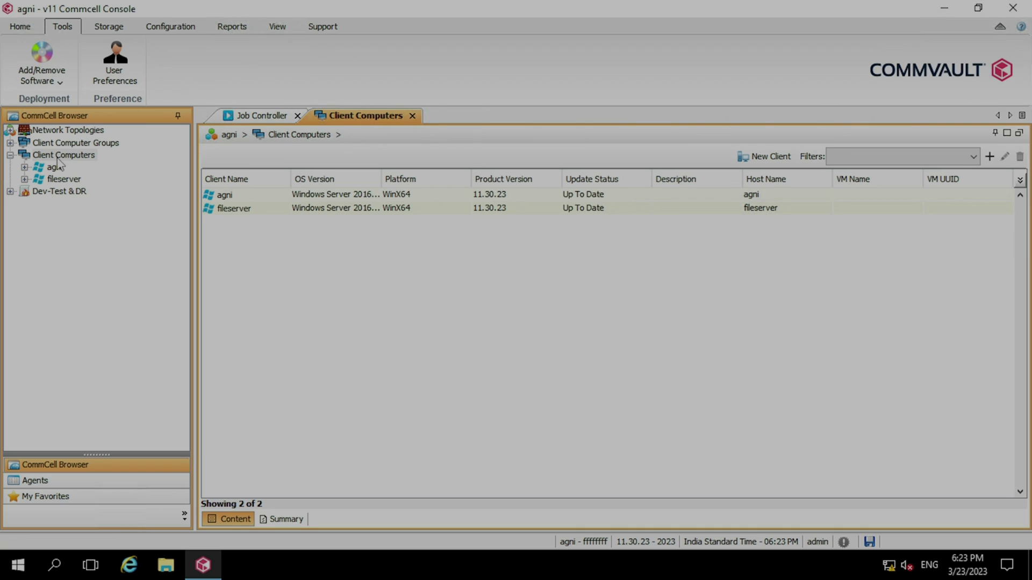